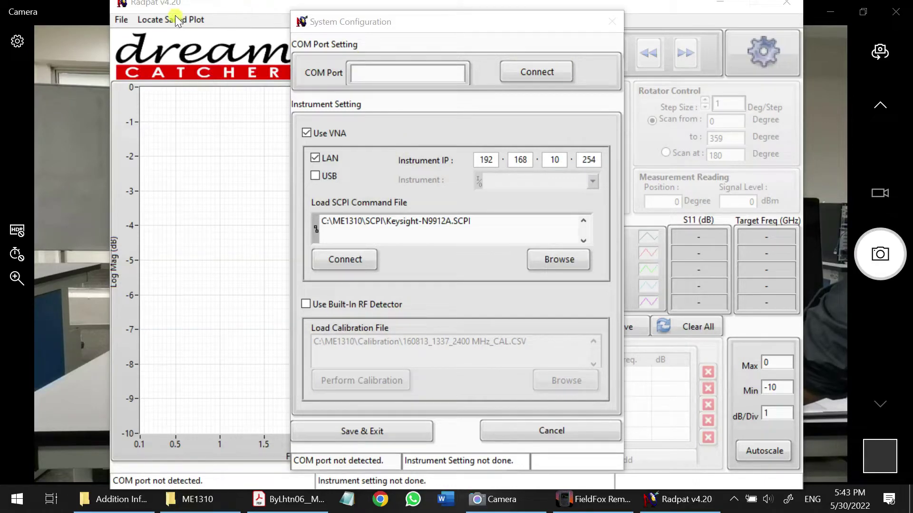
Step: Try to connect the COM port in the System Configuration dialog and dismiss the resulting message
{"action": "left_click", "coordinate": [533, 76]}
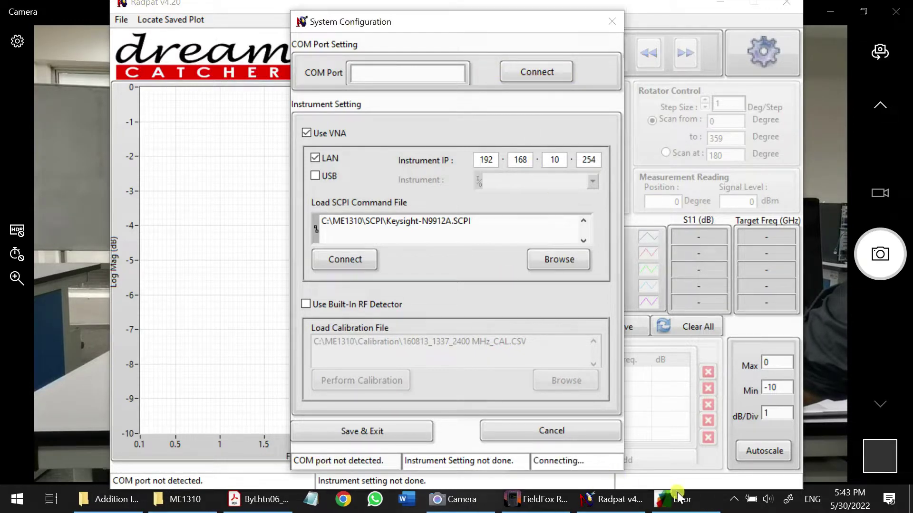
{"action": "left_click", "coordinate": [680, 498]}
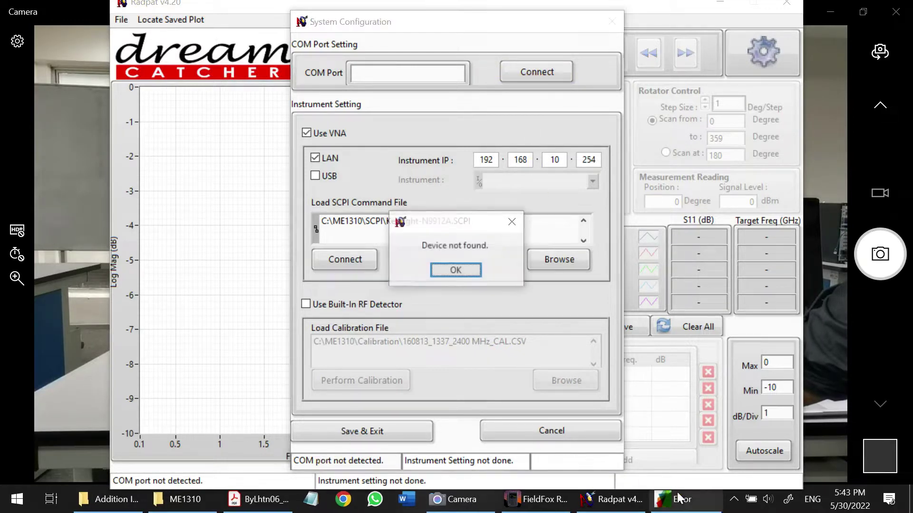
{"action": "left_click", "coordinate": [453, 269]}
Step: Search the ME1310 Quick Start Guide in Adobe Acrobat Reader for "baud" to find the RadPat installer variants appendix
{"action": "left_click", "coordinate": [89, 343]}
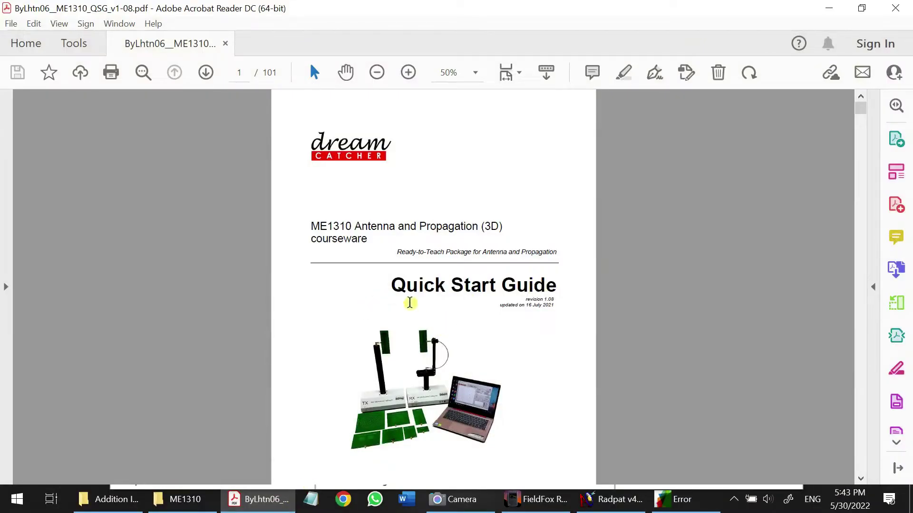
{"action": "key", "text": "ctrl+f"}
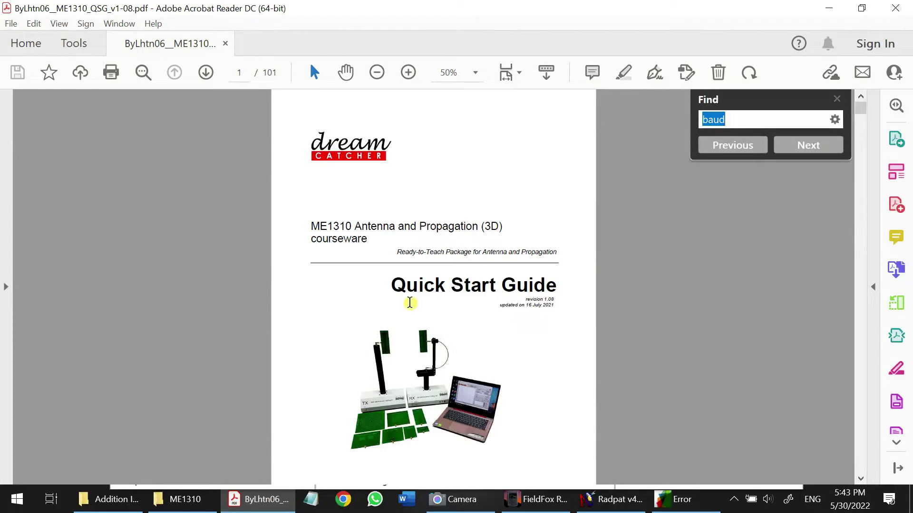
{"action": "key", "text": "Return"}
{"action": "key", "text": "ctrl+1"}
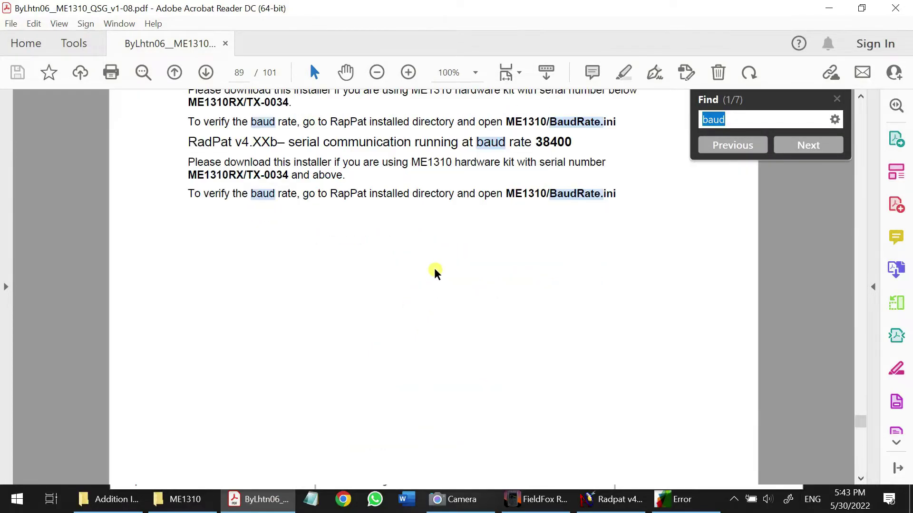
{"action": "scroll", "coordinate": [435, 272], "scroll_direction": "up", "scroll_amount": 5}
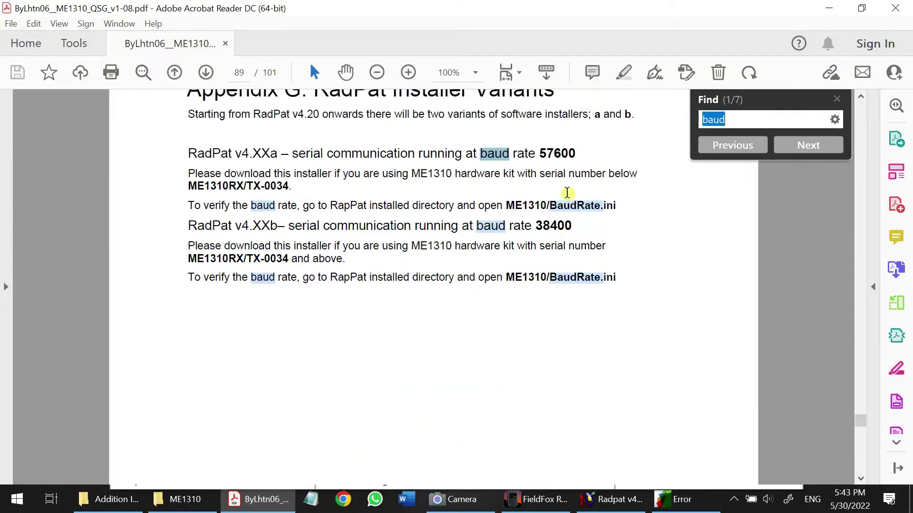
{"action": "scroll", "coordinate": [566, 197], "scroll_direction": "up", "scroll_amount": 2}
{"action": "scroll", "coordinate": [438, 198], "scroll_direction": "up", "scroll_amount": 1}
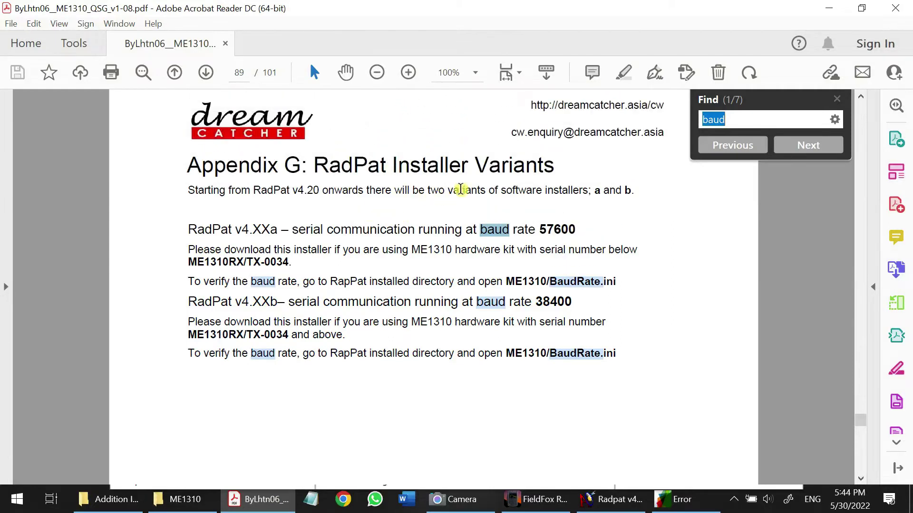
Step: Examine the baud rates of both RadPat installer variants, the serial number limit and the path of the baud rate file
{"action": "left_click", "coordinate": [542, 230]}
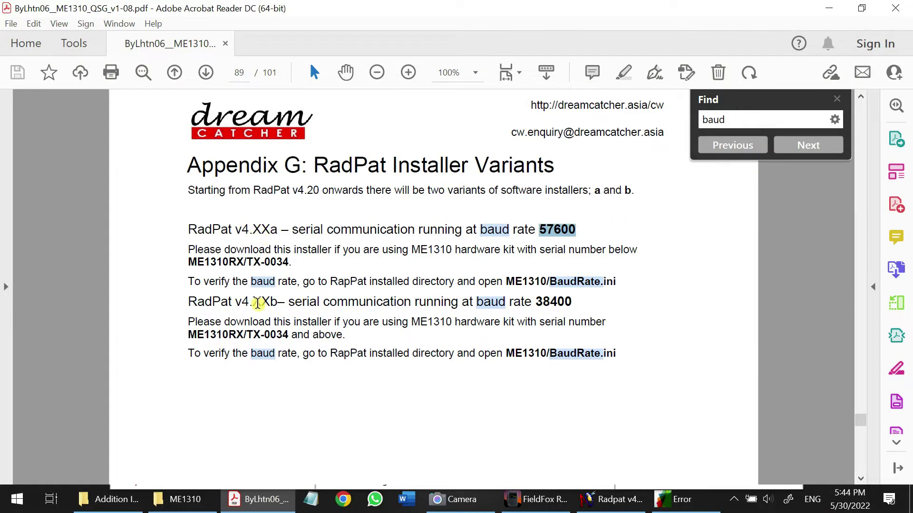
{"action": "left_click_drag", "start_coordinate": [537, 303], "coordinate": [574, 303]}
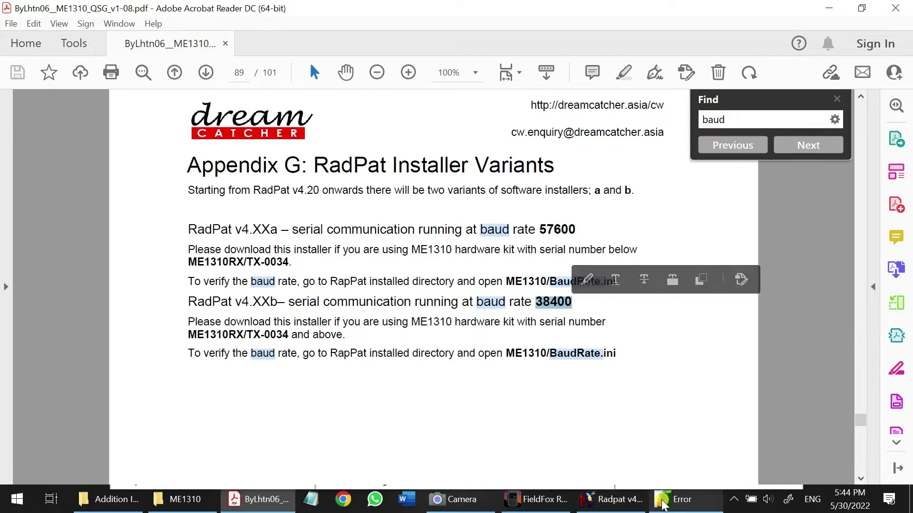
{"action": "left_click", "coordinate": [611, 499]}
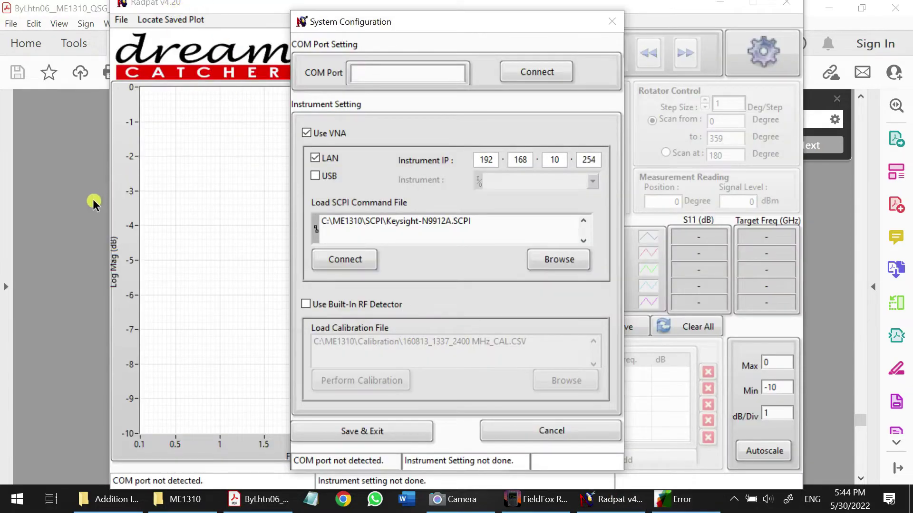
{"action": "left_click", "coordinate": [70, 252]}
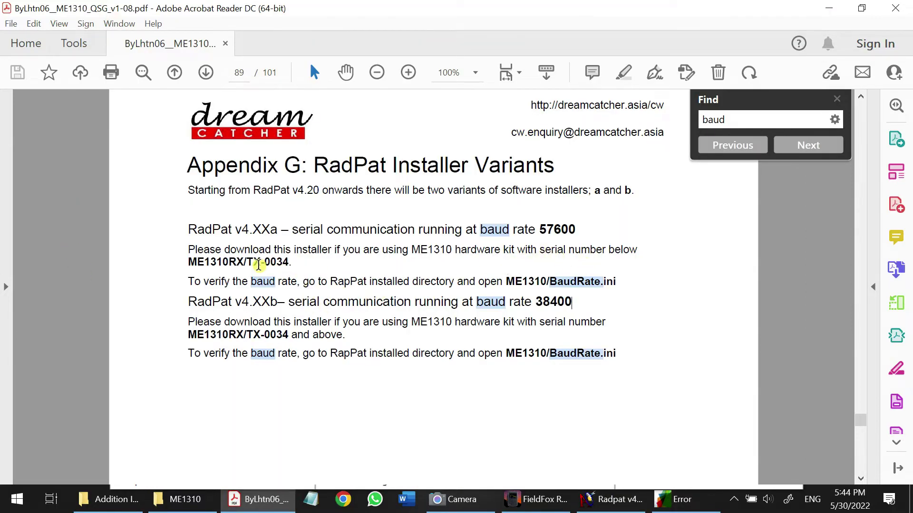
{"action": "left_click_drag", "start_coordinate": [192, 262], "coordinate": [244, 264]}
{"action": "left_click", "coordinate": [513, 284]}
{"action": "left_click_drag", "start_coordinate": [508, 280], "coordinate": [611, 287]}
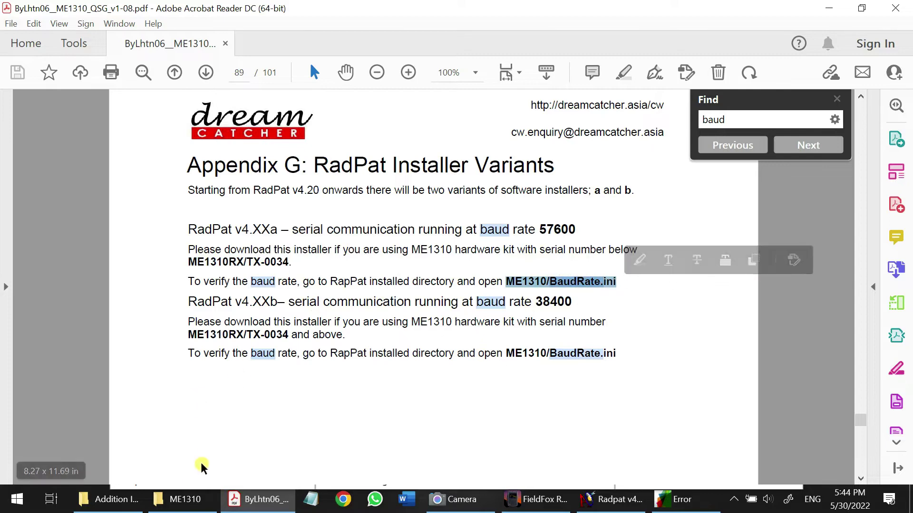
Step: Open the BaudRate configuration file from the C: drive's ME1310 folder in a maximized Notepad window and read its instruction line
{"action": "left_click", "coordinate": [177, 499]}
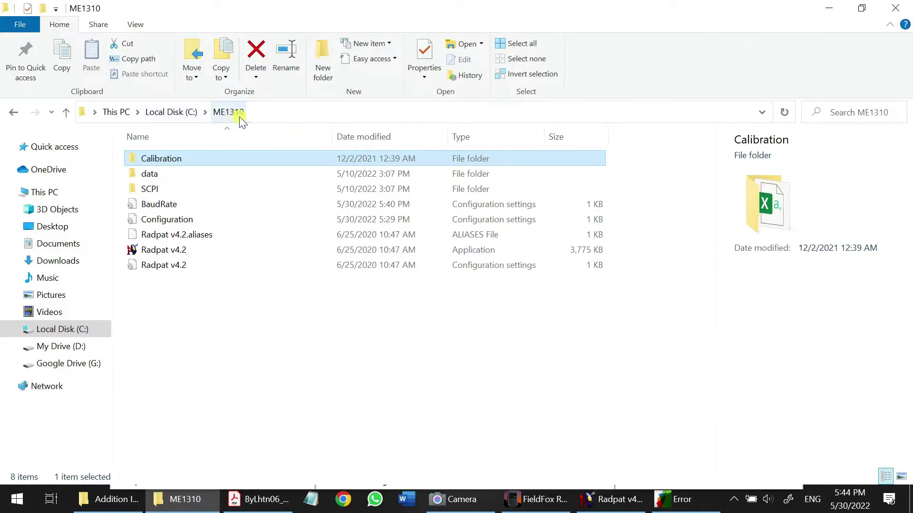
{"action": "double_click", "coordinate": [202, 210]}
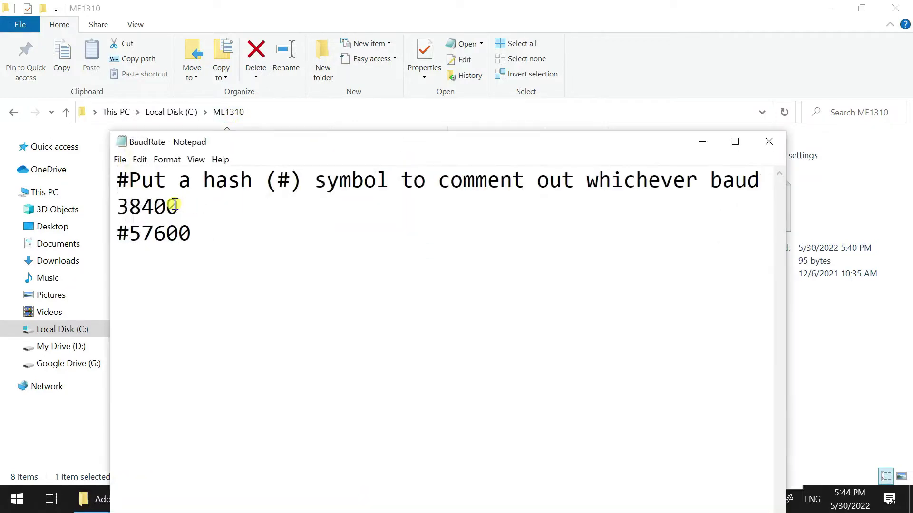
{"action": "left_click", "coordinate": [735, 147]}
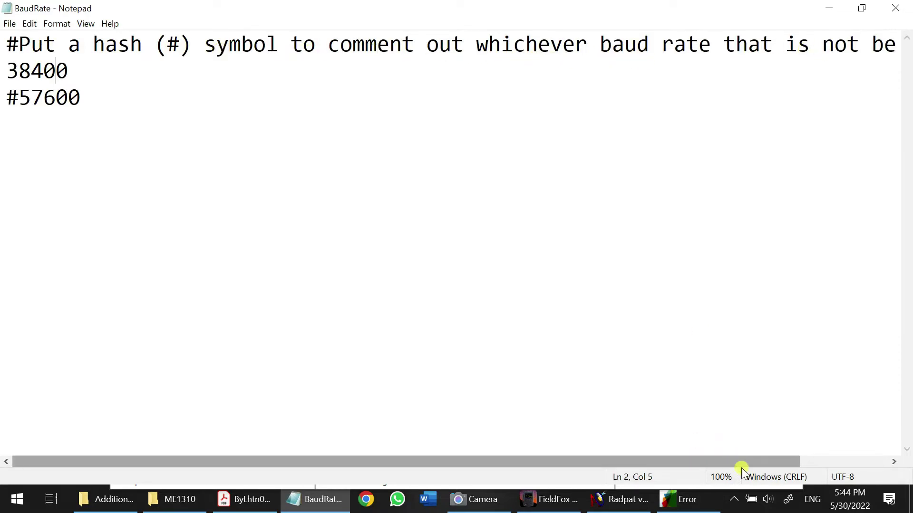
{"action": "left_click_drag", "start_coordinate": [741, 463], "coordinate": [404, 413]}
Step: Comment out the 38400 baud rate with a hash, uncomment 57600, then save and close the BaudRate file
{"action": "left_click", "coordinate": [9, 71]}
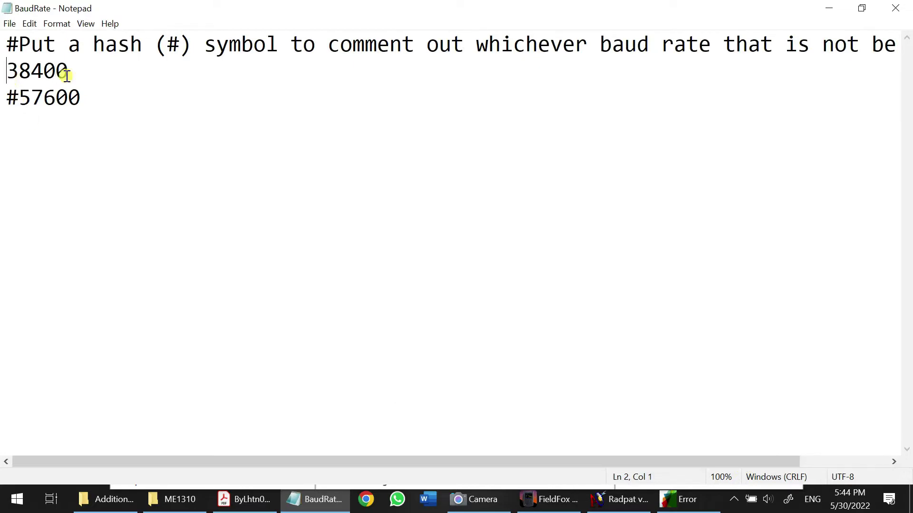
{"action": "type", "text": "#"}
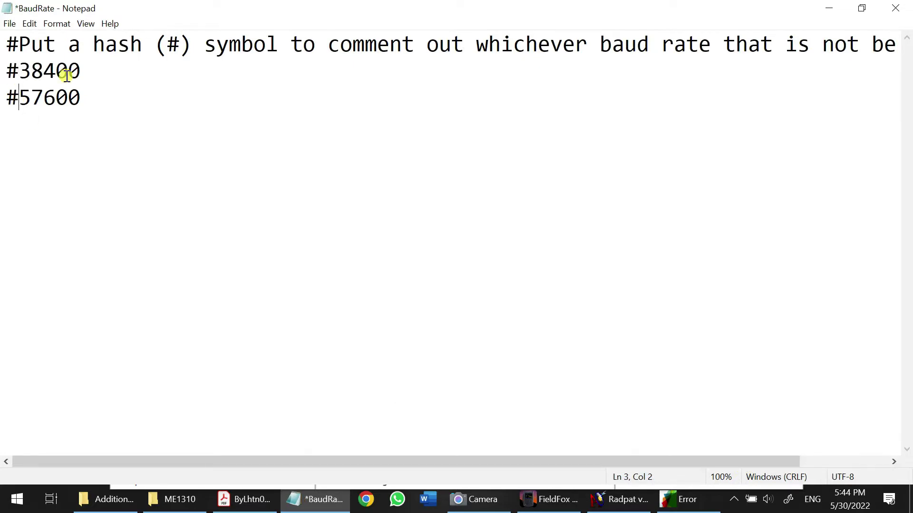
{"action": "key", "text": "BackSpace"}
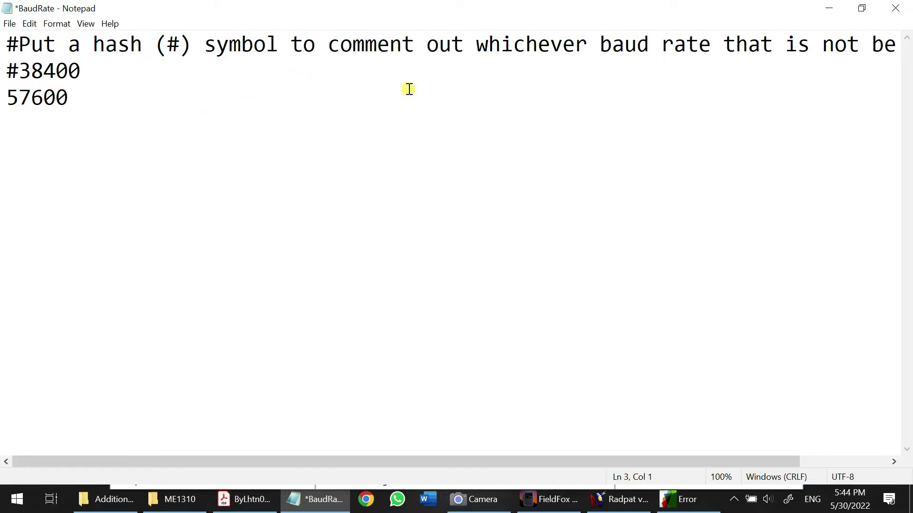
{"action": "key", "text": "ctrl+s"}
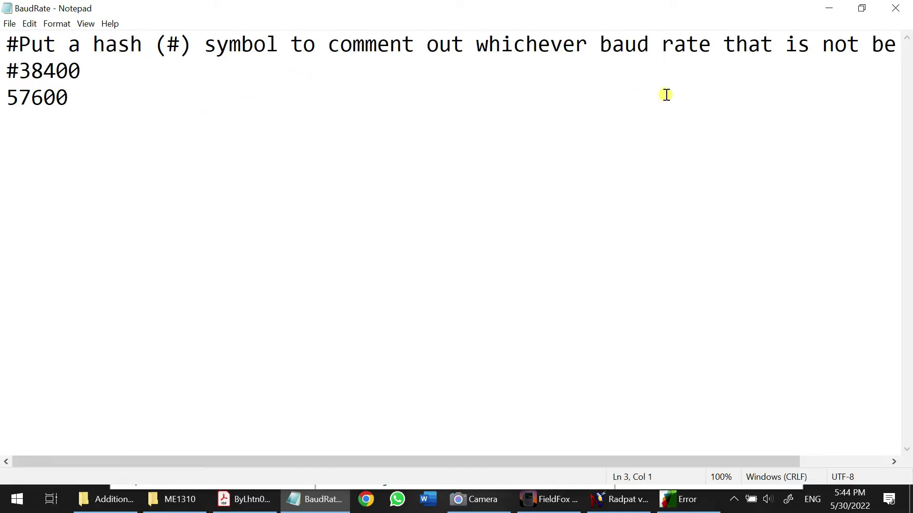
{"action": "left_click", "coordinate": [899, 10]}
Step: Switch to Radpat and connect the COM port in the System Configuration dialog
{"action": "left_click", "coordinate": [610, 499]}
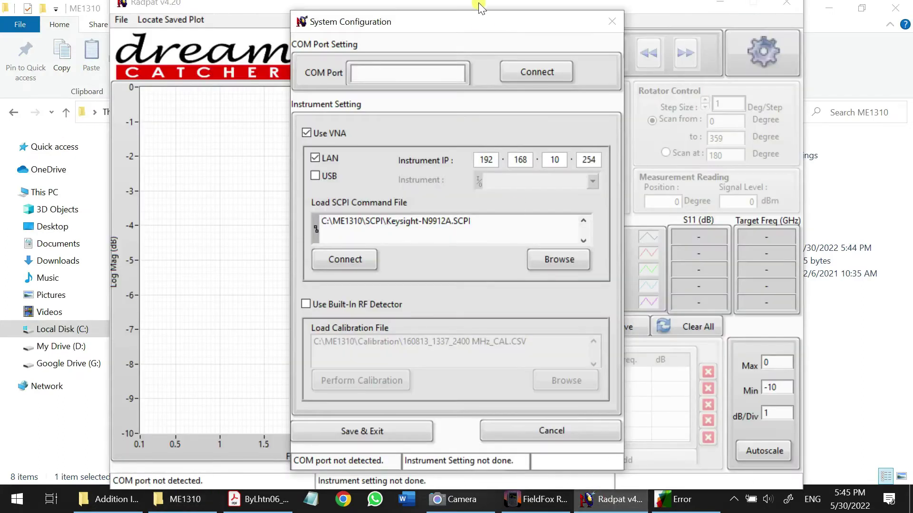
{"action": "left_click", "coordinate": [552, 73]}
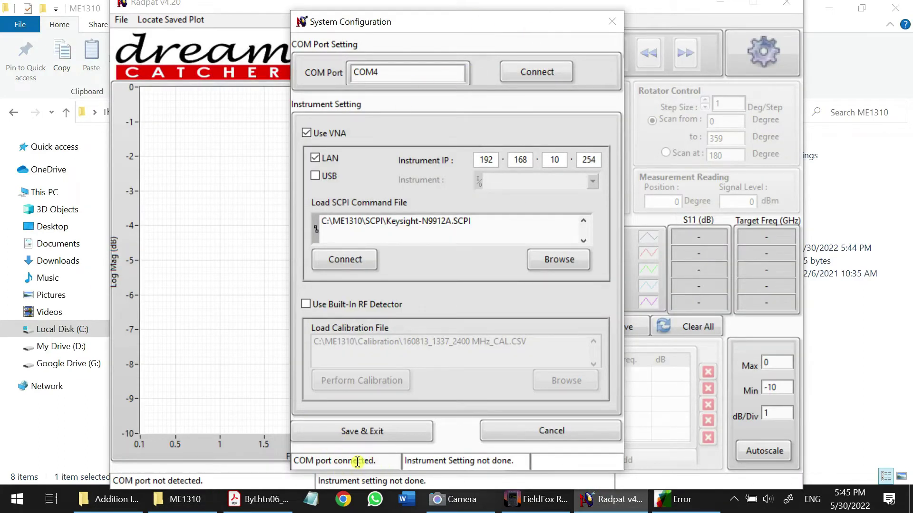
Step: Review the edited BaudRate file and the guide's installer variants page, then return to Radpat's System Configuration
{"action": "left_click", "coordinate": [201, 508]}
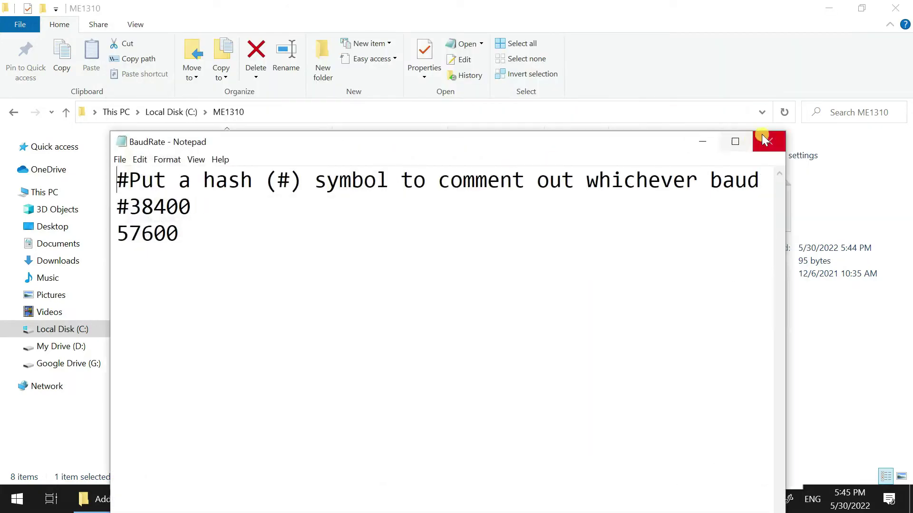
{"action": "left_click", "coordinate": [765, 141]}
{"action": "left_click", "coordinate": [266, 500]}
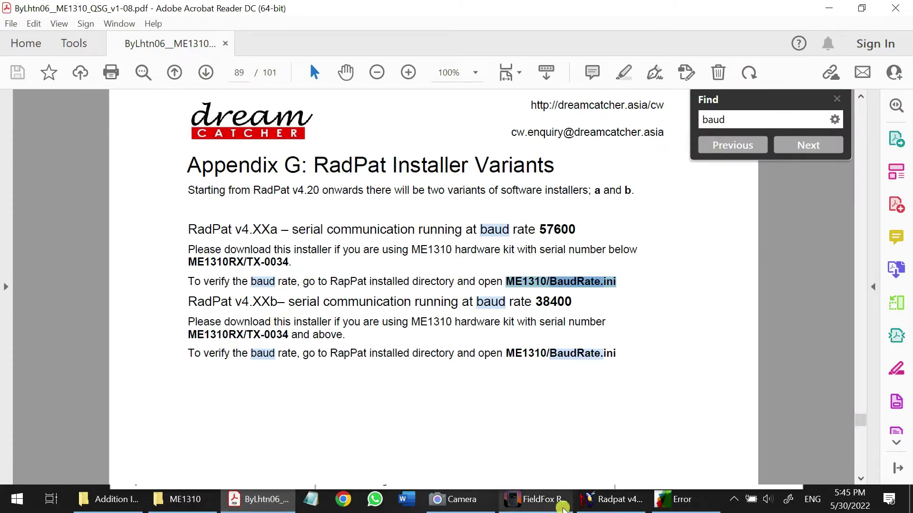
{"action": "left_click", "coordinate": [602, 505]}
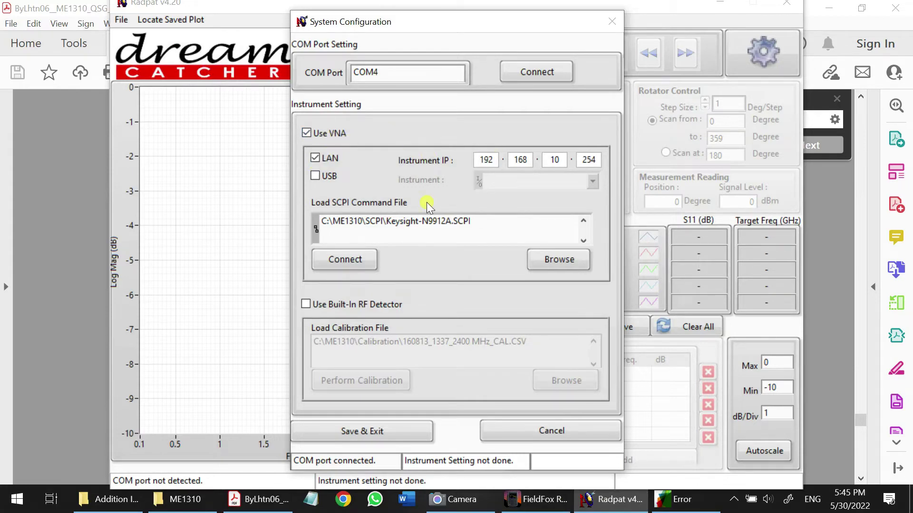
Step: Show the analyzer's LAN settings in FieldFox Remote Display and compare its current IP address with Radpat's instrument IP
{"action": "left_click", "coordinate": [535, 499]}
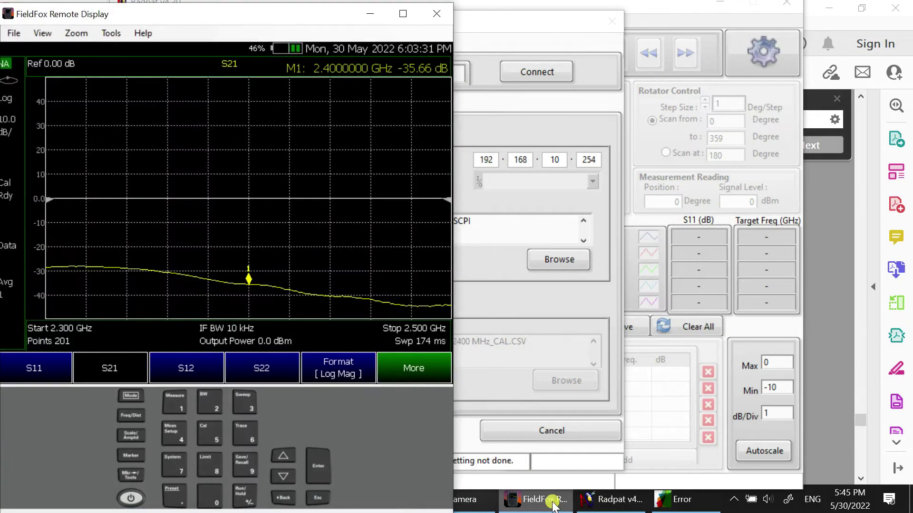
{"action": "left_click_drag", "start_coordinate": [56, 17], "coordinate": [140, 14]}
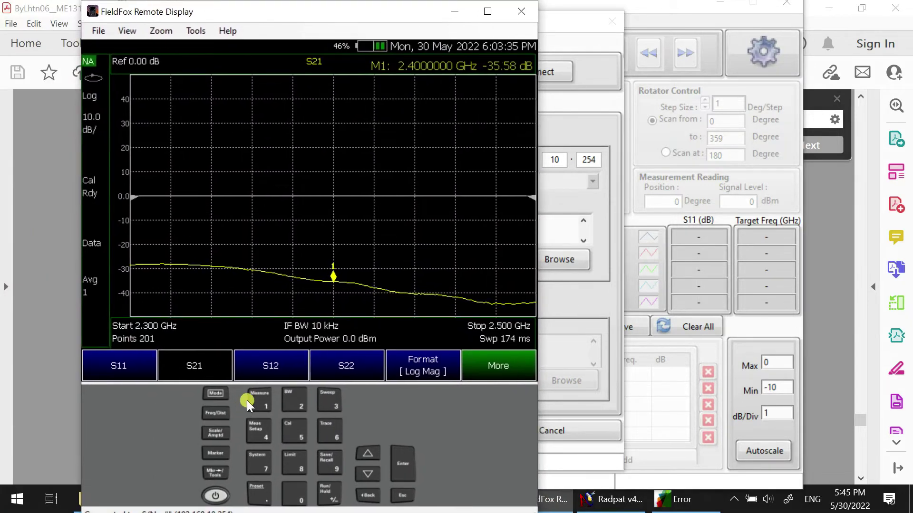
{"action": "left_click", "coordinate": [260, 460]}
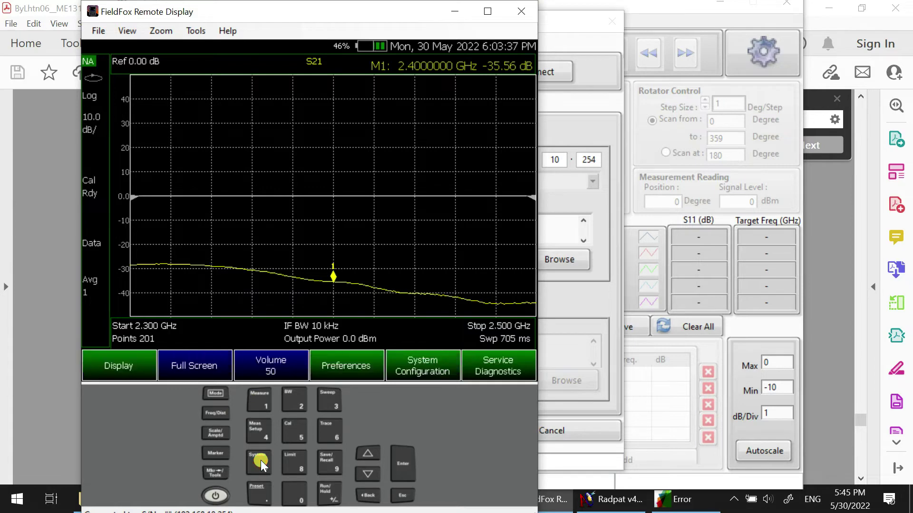
{"action": "left_click", "coordinate": [422, 368]}
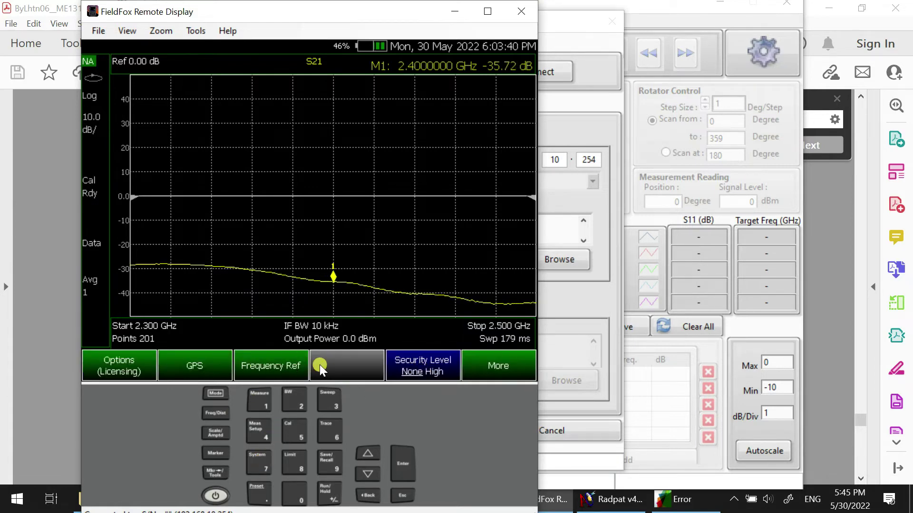
{"action": "left_click", "coordinate": [495, 367]}
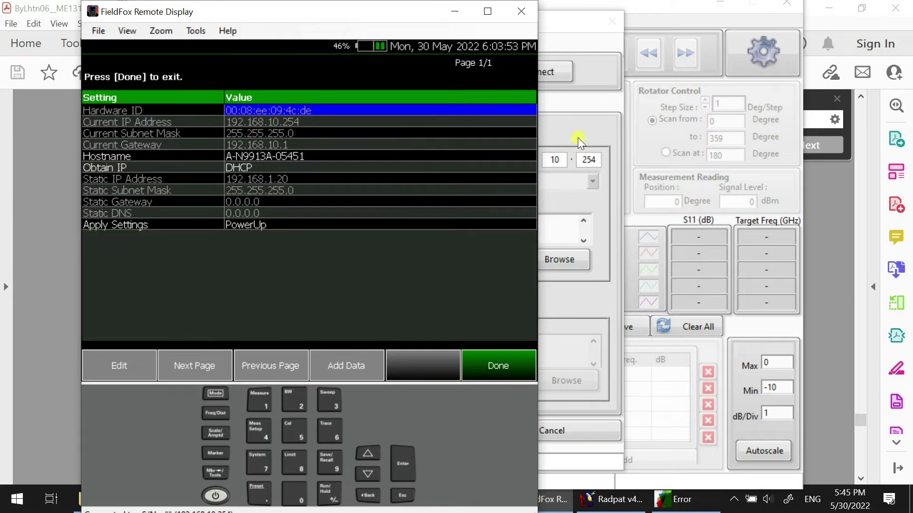
{"action": "left_click_drag", "start_coordinate": [406, 16], "coordinate": [231, 35]}
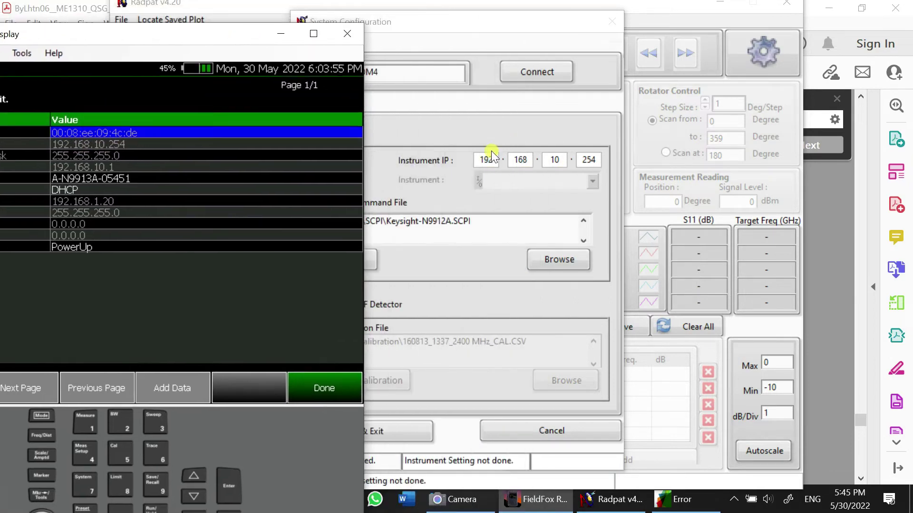
Step: Minimize FieldFox Remote Display, connect Radpat to the VNA over LAN, and save and exit the system configuration
{"action": "left_click", "coordinate": [280, 33]}
{"action": "left_click", "coordinate": [358, 264]}
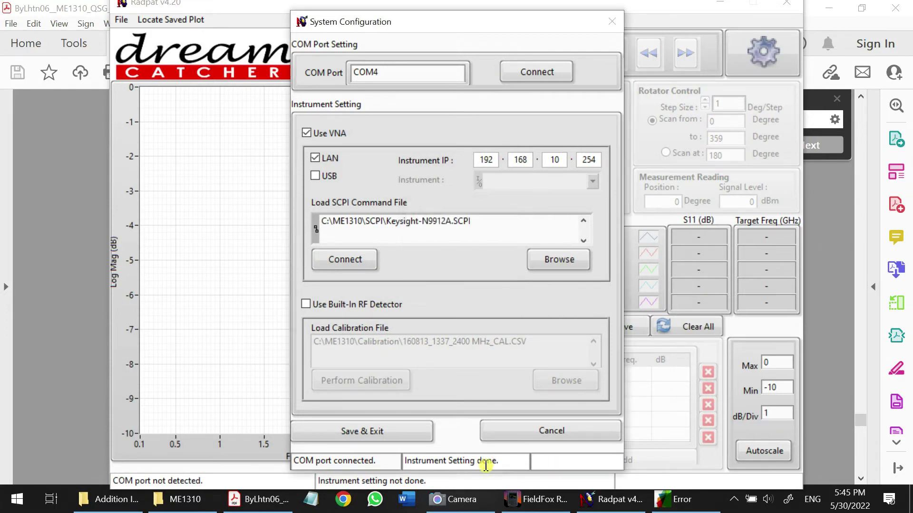
{"action": "left_click", "coordinate": [404, 431]}
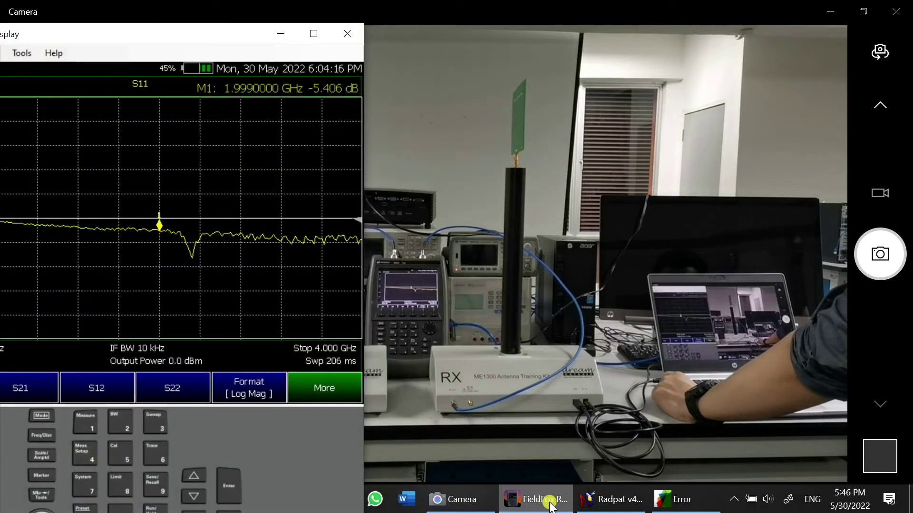
Step: Move FieldFox Remote Display fully into view and compare its S11 trace with the S11 plot in Radpat
{"action": "left_click_drag", "start_coordinate": [225, 42], "coordinate": [322, 38]}
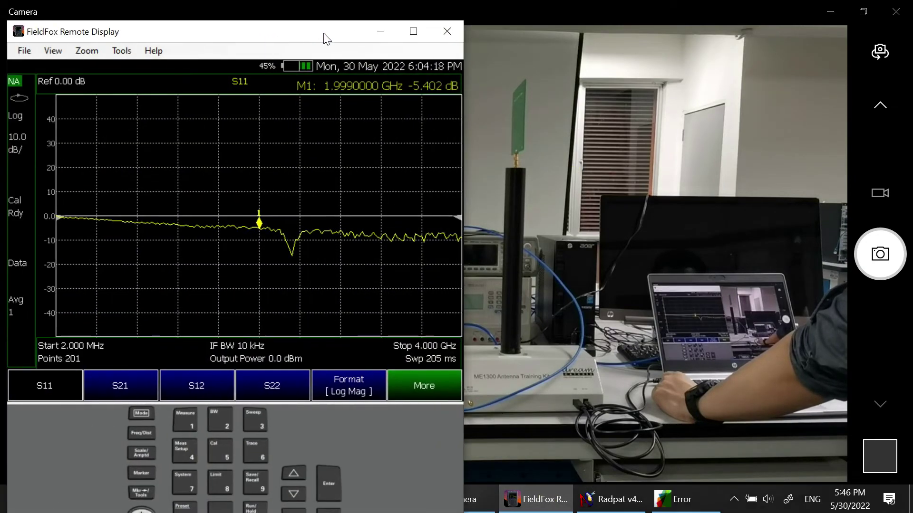
{"action": "left_click", "coordinate": [561, 508]}
{"action": "left_click", "coordinate": [609, 500]}
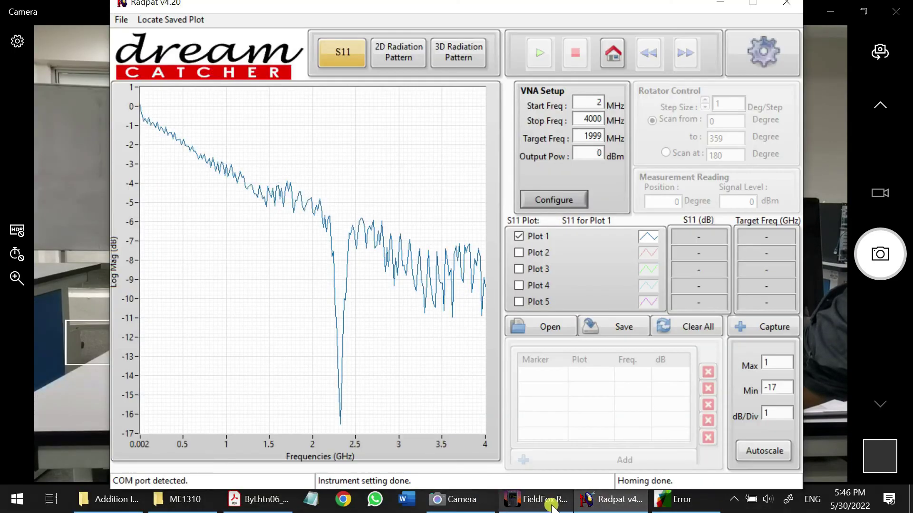
{"action": "left_click", "coordinate": [537, 500]}
Step: Set the VNA start frequency to 2000 MHz, stop frequency to 3000 MHz and target frequency to 2500 MHz in Radpat
{"action": "left_click", "coordinate": [593, 98]}
{"action": "type", "text": "20"}
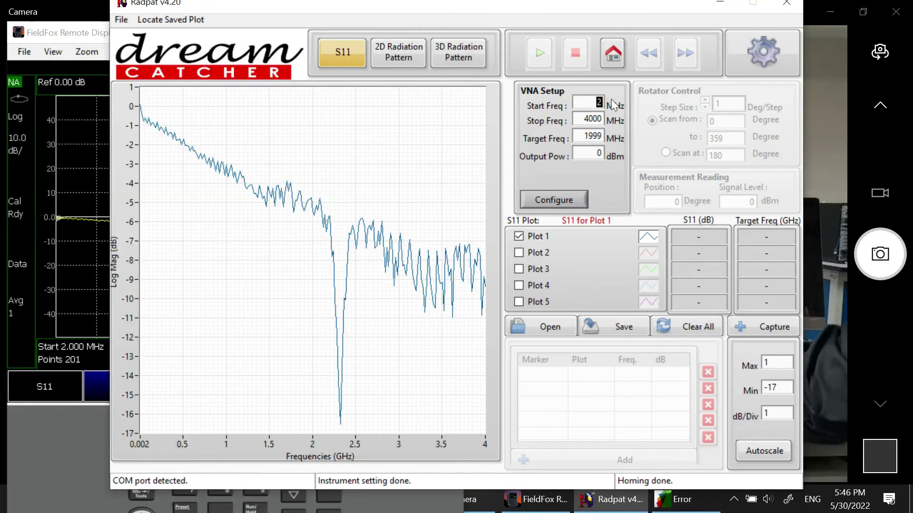
{"action": "type", "text": "00"}
{"action": "double_click", "coordinate": [597, 120]}
{"action": "type", "text": "3000"}
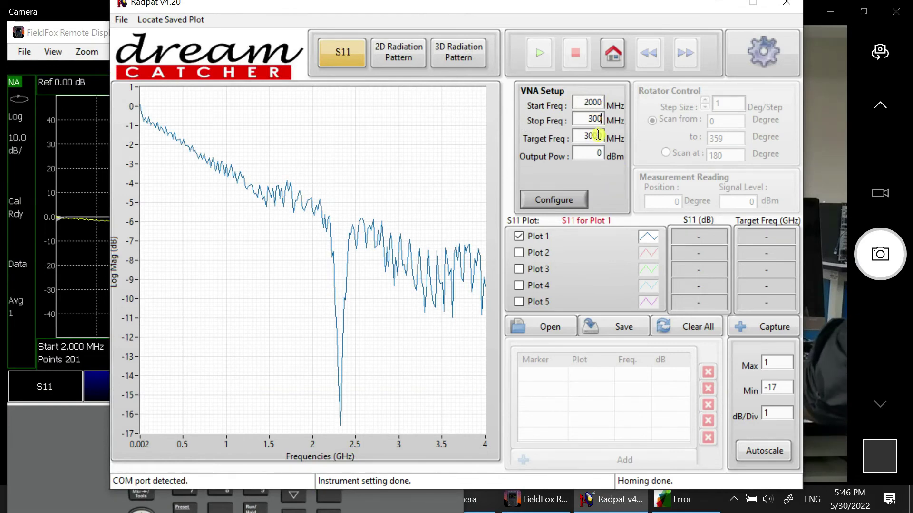
{"action": "left_click", "coordinate": [595, 133]}
{"action": "double_click", "coordinate": [595, 133]}
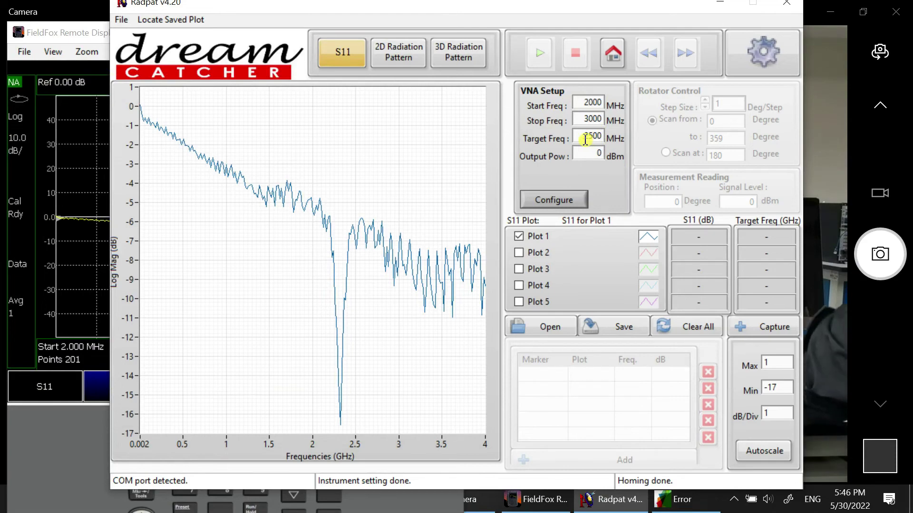
{"action": "type", "text": "2500"}
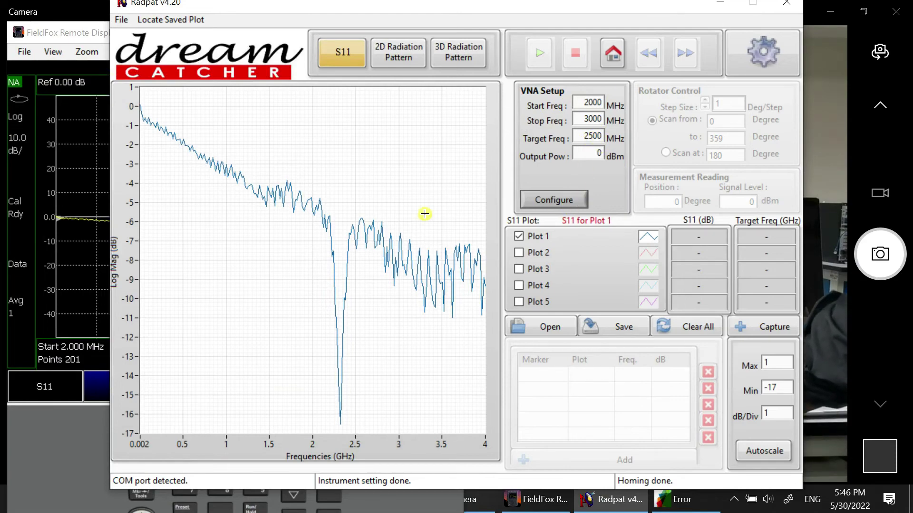
Step: Configure the analyzer with the new frequency settings and check its sweep range and marker in FieldFox Remote Display
{"action": "left_click", "coordinate": [58, 286]}
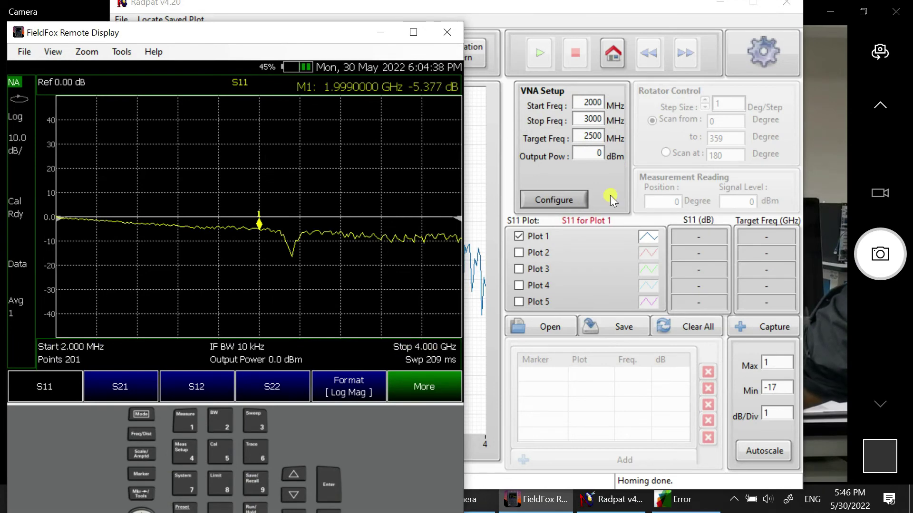
{"action": "left_click", "coordinate": [569, 204]}
{"action": "left_click", "coordinate": [71, 250]}
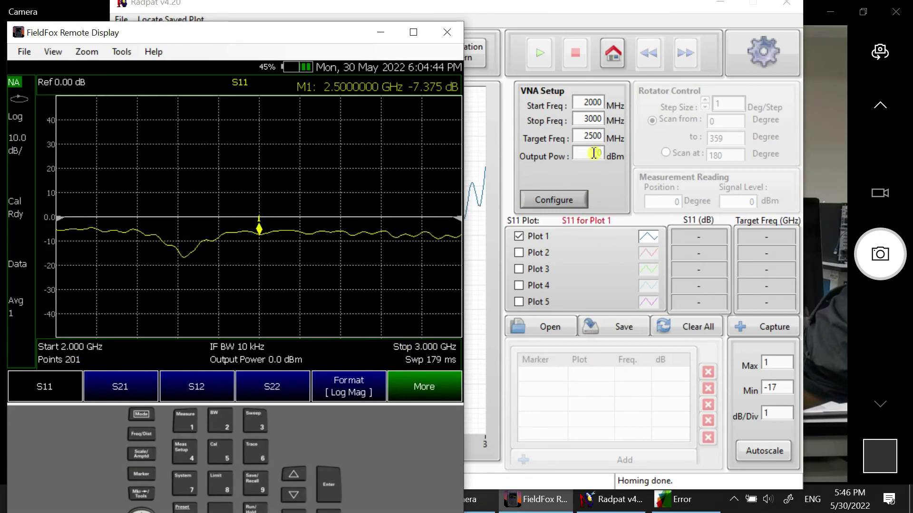
Step: Configure the VNA output power as -5 dBm from Radpat and check the analyzer's power in FieldFox Remote Display
{"action": "left_click", "coordinate": [623, 171]}
{"action": "type", "text": "-5"}
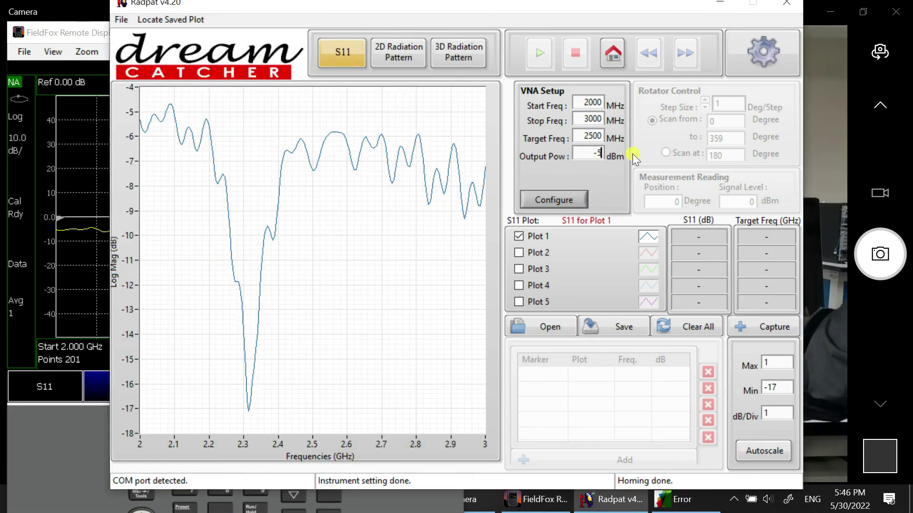
{"action": "left_click", "coordinate": [559, 199]}
{"action": "left_click", "coordinate": [98, 198]}
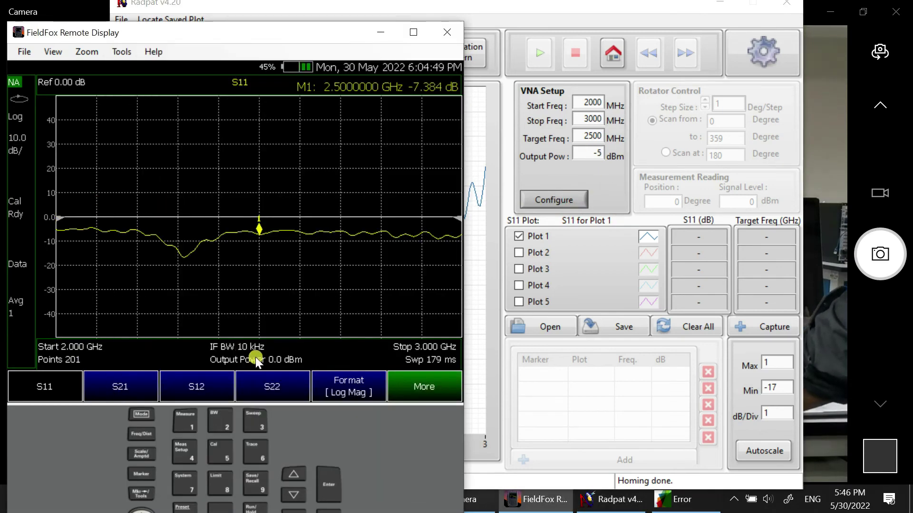
{"action": "left_click", "coordinate": [276, 366]}
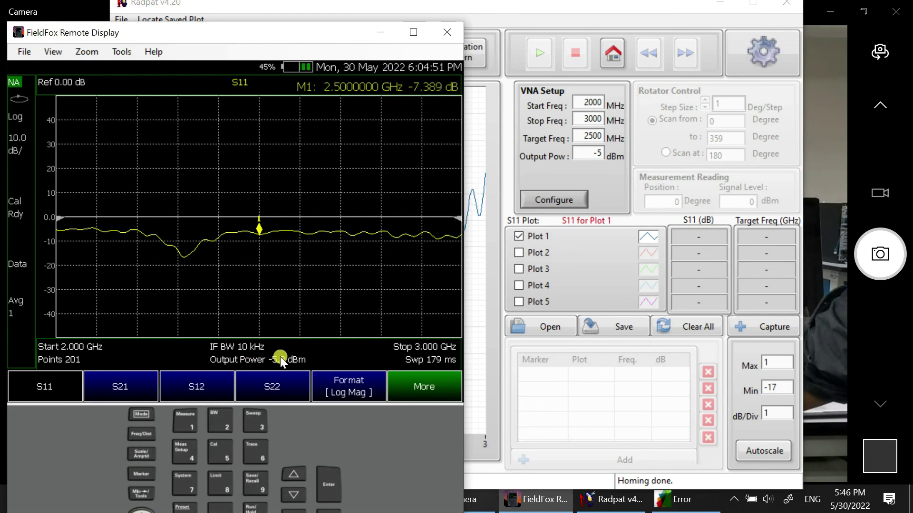
Step: Set the VNA output power to 0 dBm in Radpat and apply the configuration to the analyzer
{"action": "left_click", "coordinate": [597, 153]}
{"action": "left_click", "coordinate": [614, 156]}
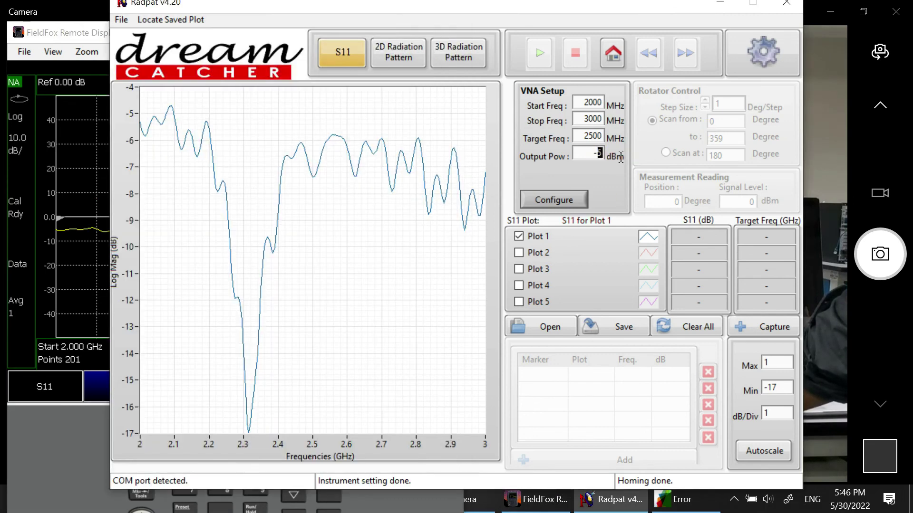
{"action": "type", "text": "0"}
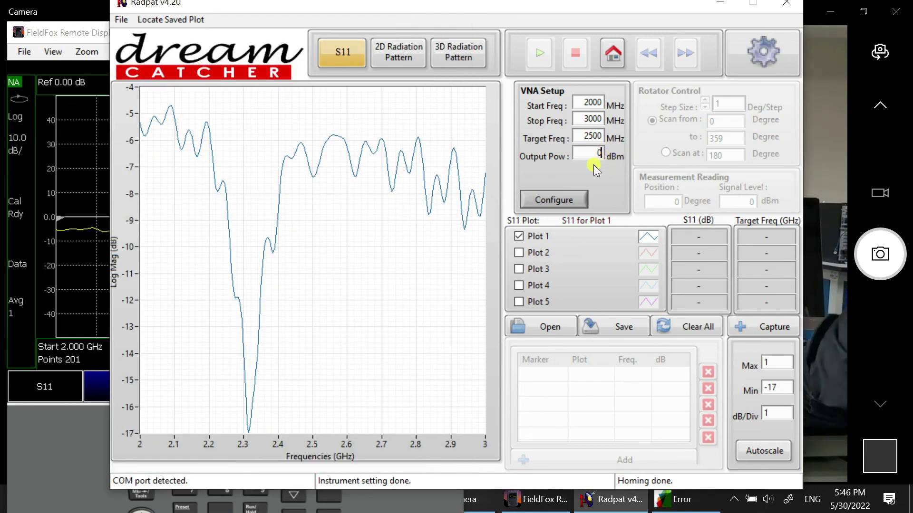
{"action": "left_click", "coordinate": [554, 200]}
Step: Check the analyzer's output power in FieldFox Remote Display, and switch to the Camera view of the antenna setup
{"action": "left_click", "coordinate": [54, 202]}
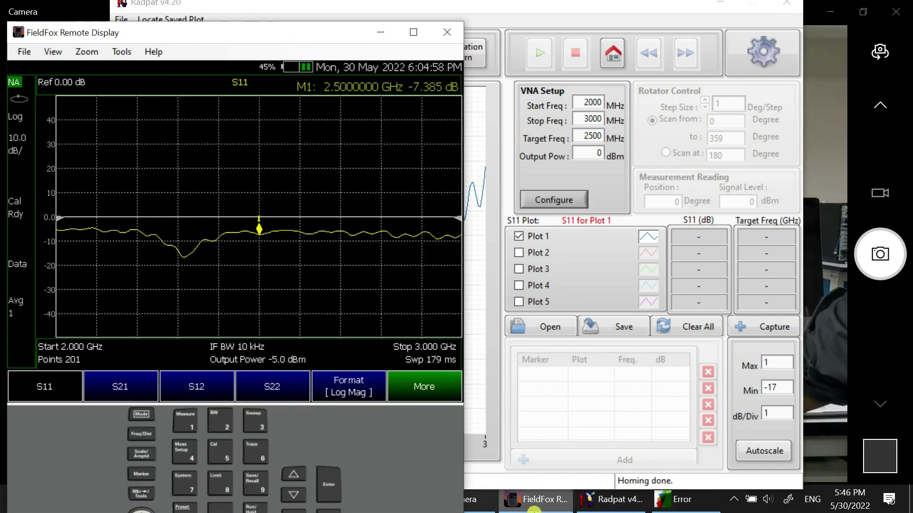
{"action": "left_click", "coordinate": [539, 503]}
{"action": "left_click", "coordinate": [469, 504]}
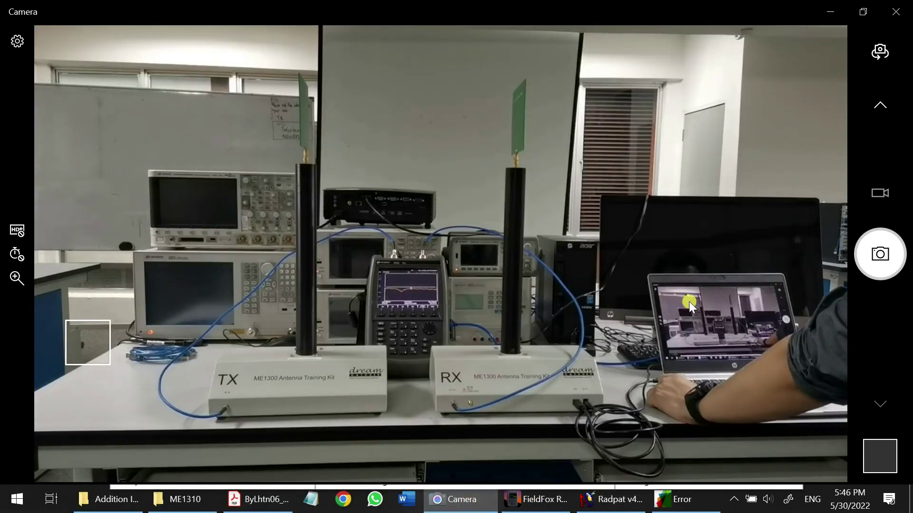